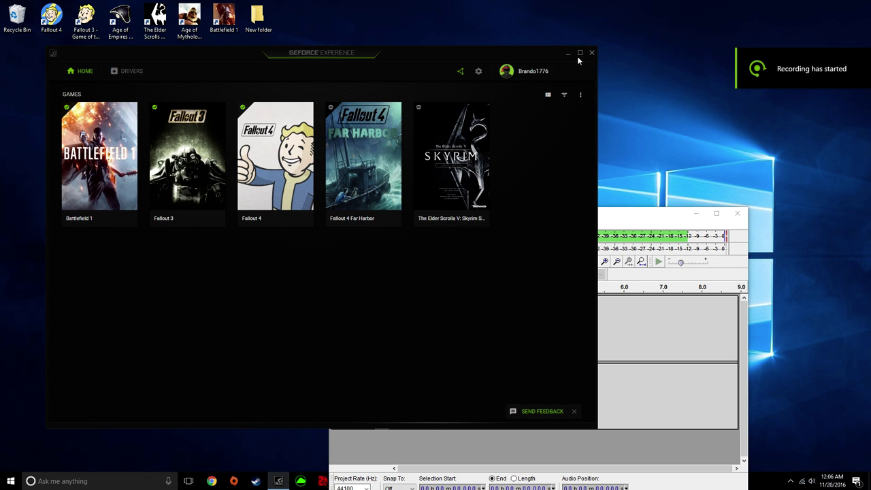
# Step: Minimize the GeForce Experience and audio editor windows and close the running Fallout3 window
pyautogui.click(570, 51)
pyautogui.click(696, 214)
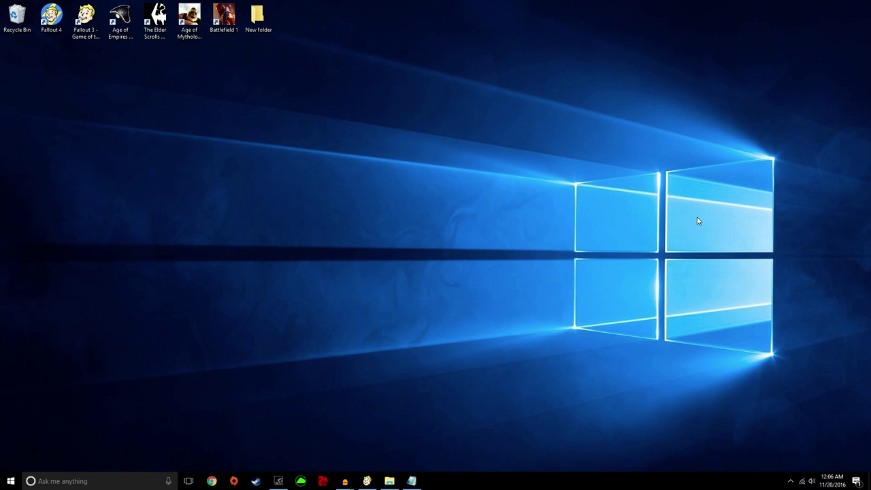
pyautogui.rightClick(367, 481)
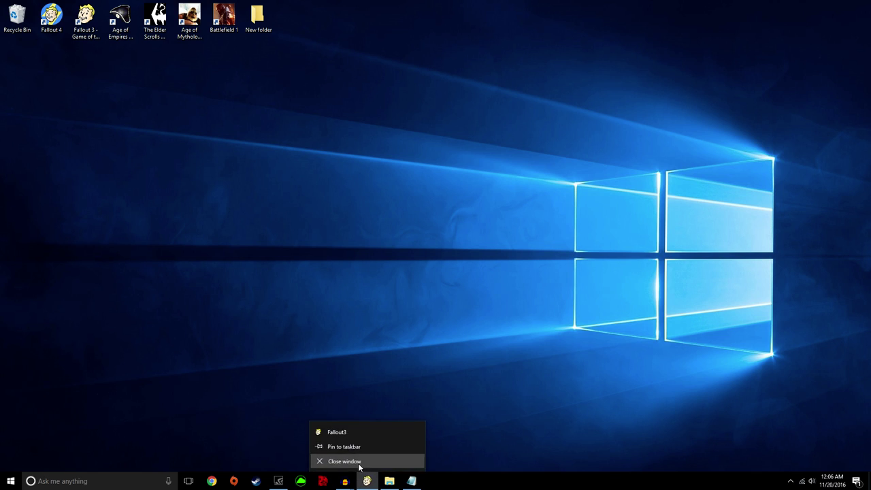
pyautogui.click(354, 461)
# Step: Launch Fallout 3, follow its compatibility notice to the gfwlivesetup.exe download, and close the browser without saving the file
pyautogui.doubleClick(94, 17)
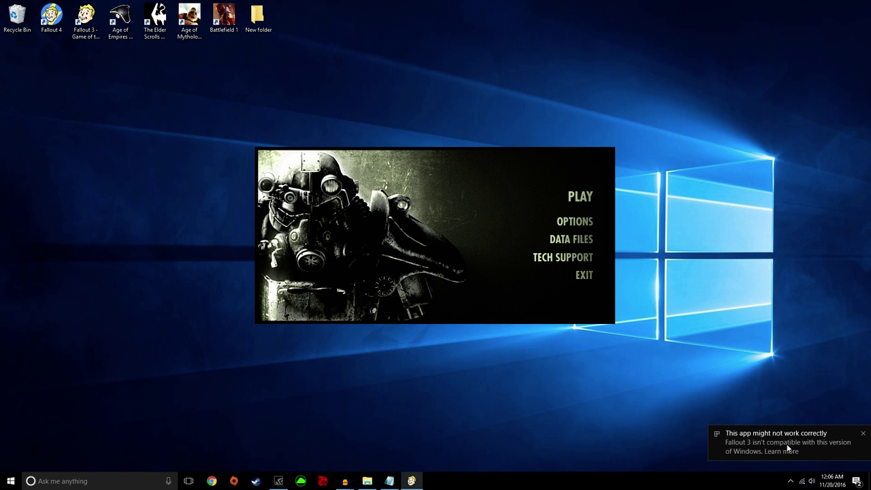
pyautogui.click(810, 446)
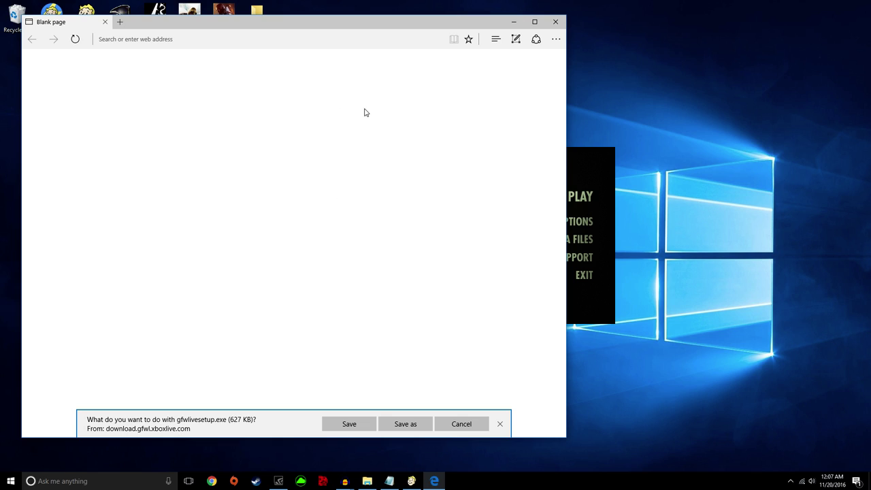
pyautogui.click(557, 23)
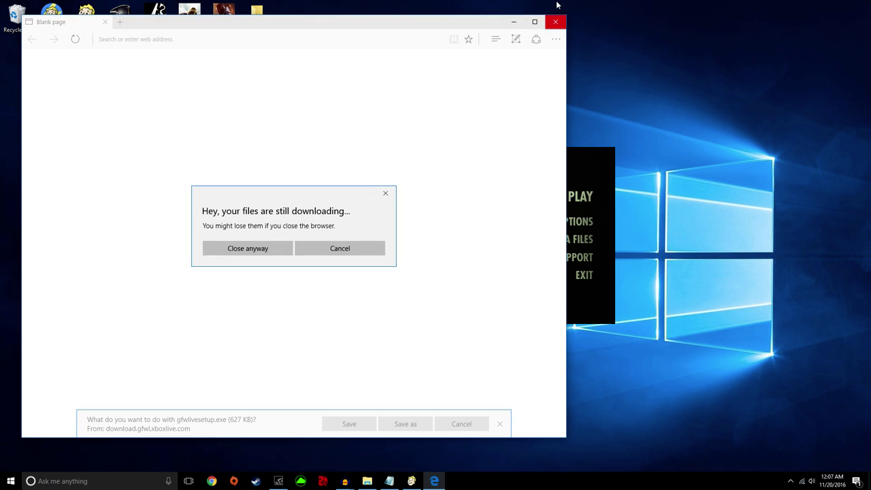
pyautogui.click(243, 247)
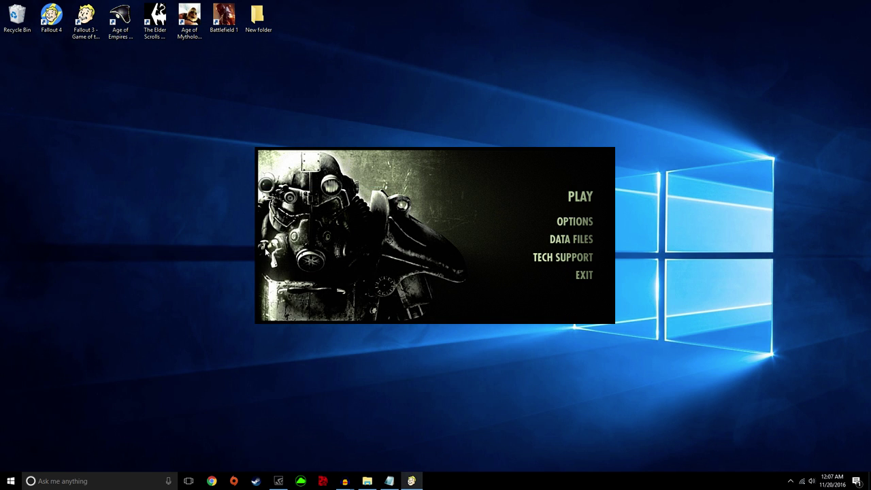
# Step: Start the game from the Fallout 3 launcher and return to the desktop while it runs
pyautogui.click(580, 197)
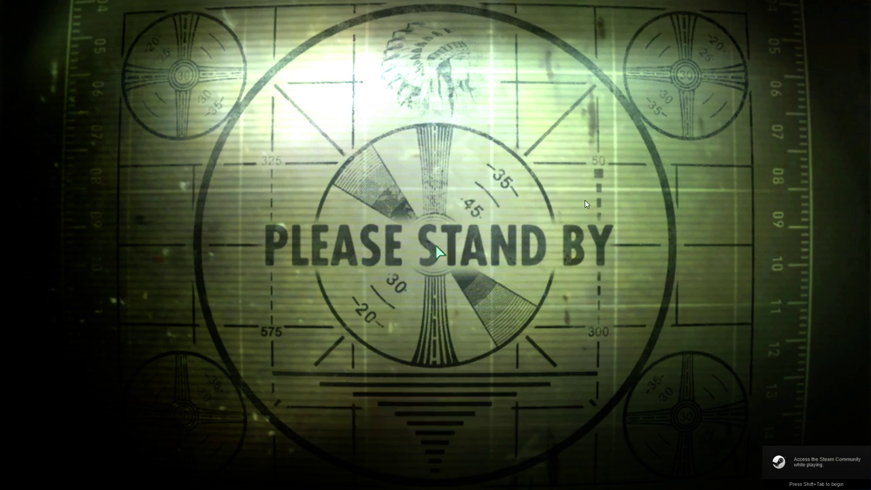
pyautogui.press('super')
pyautogui.press('super')
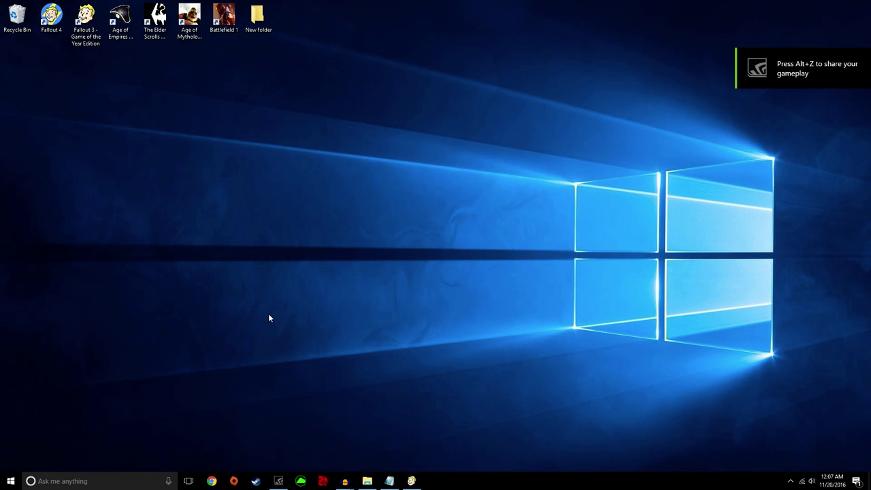
# Step: Open Task Manager and show the detailed process list
pyautogui.hotkey('ctrl', 'alt', 'Delete')
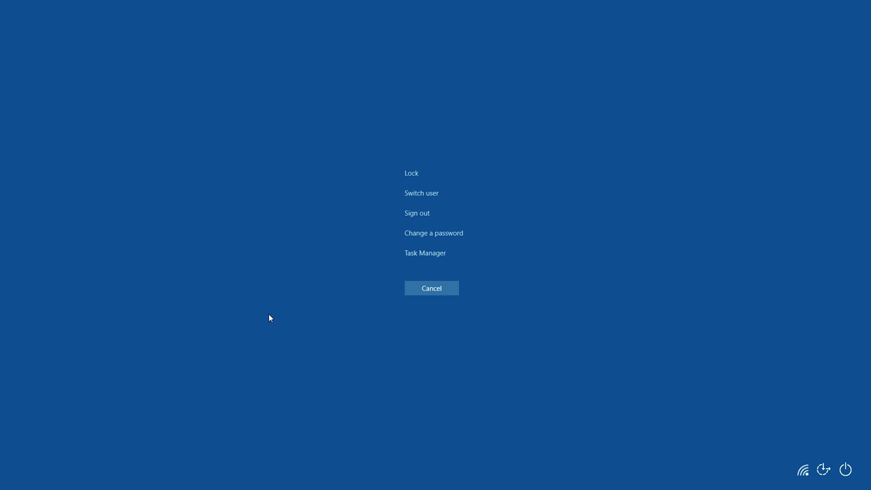
pyautogui.click(419, 252)
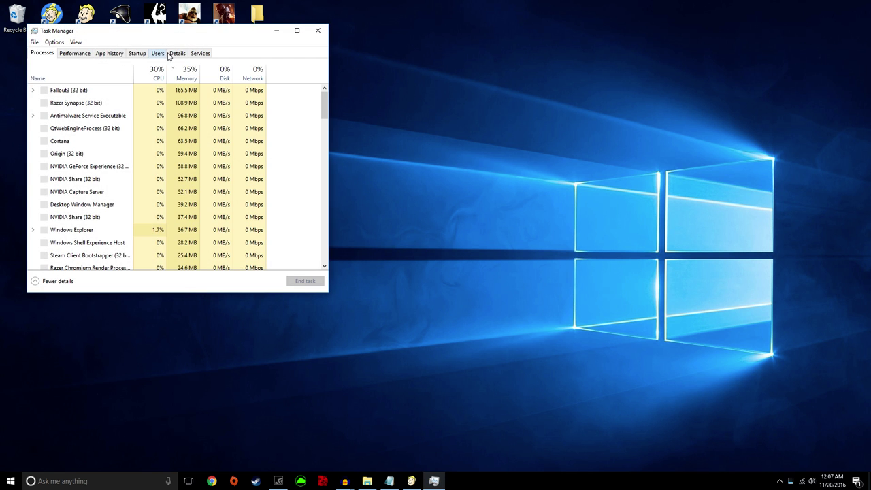
pyautogui.click(176, 53)
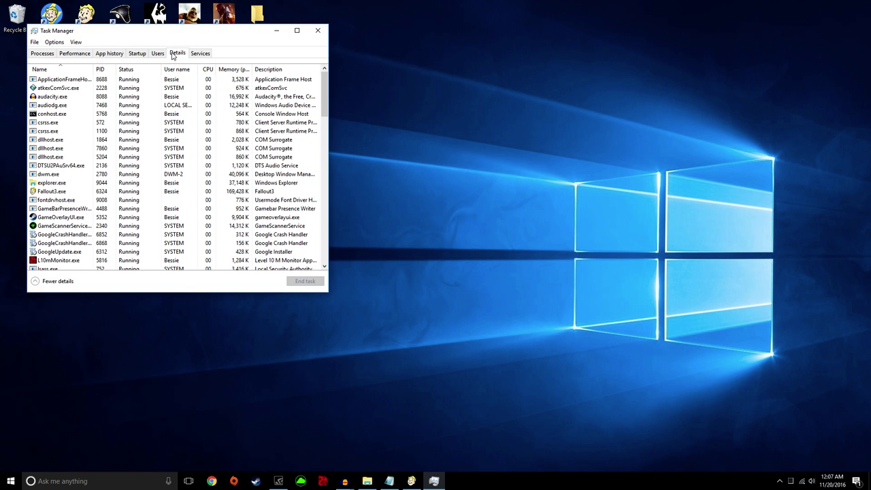
# Step: Review the compatibility mode settings in the properties of the Fallout3.exe process and accept them
pyautogui.rightClick(58, 191)
pyautogui.rightClick(73, 168)
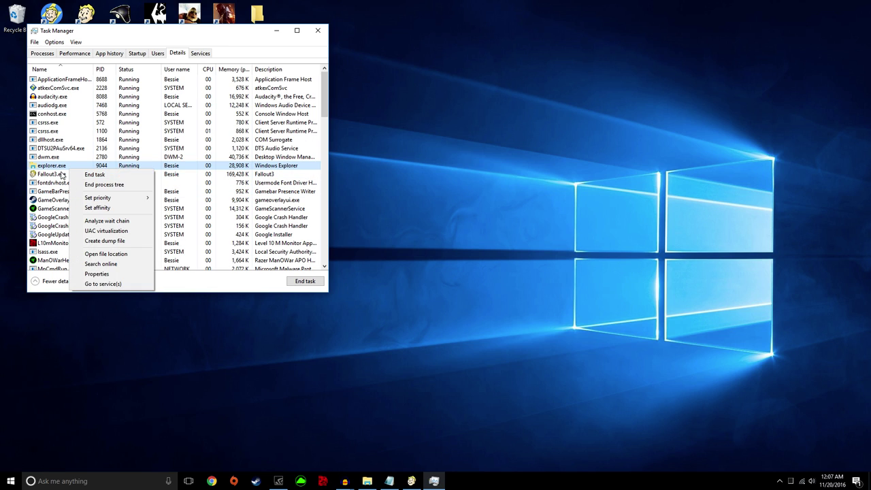
pyautogui.rightClick(53, 173)
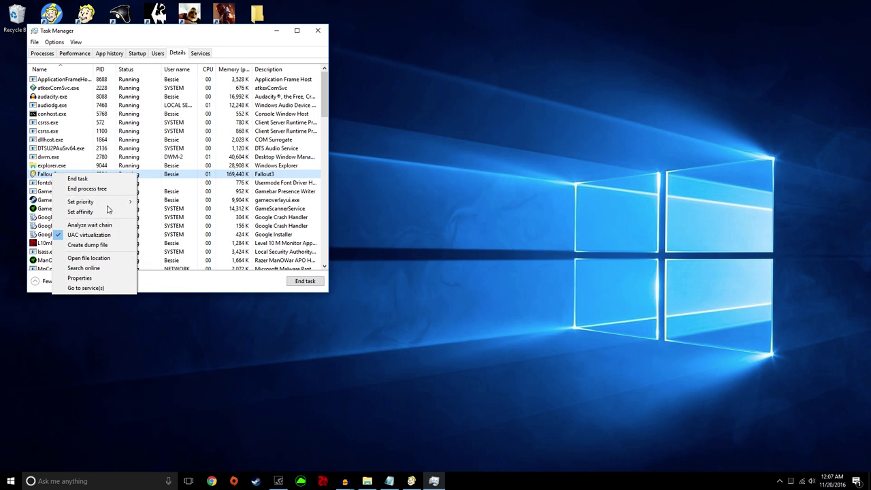
pyautogui.click(109, 278)
pyautogui.click(193, 259)
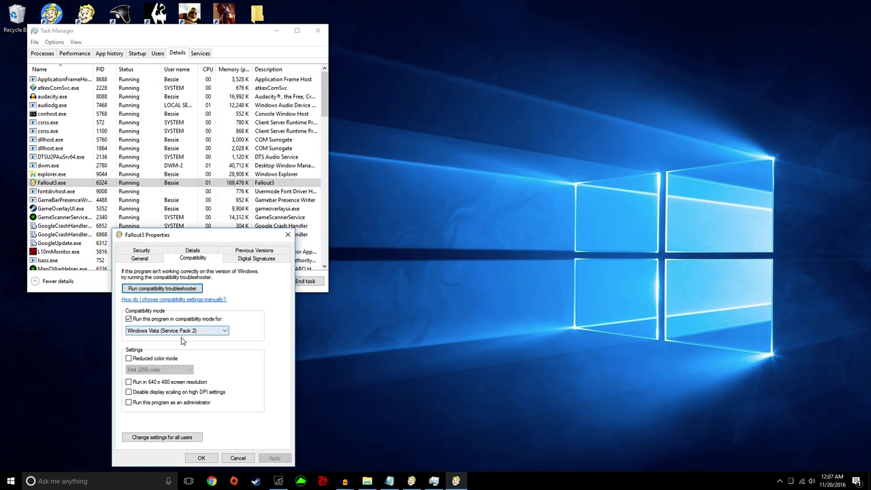
pyautogui.click(201, 458)
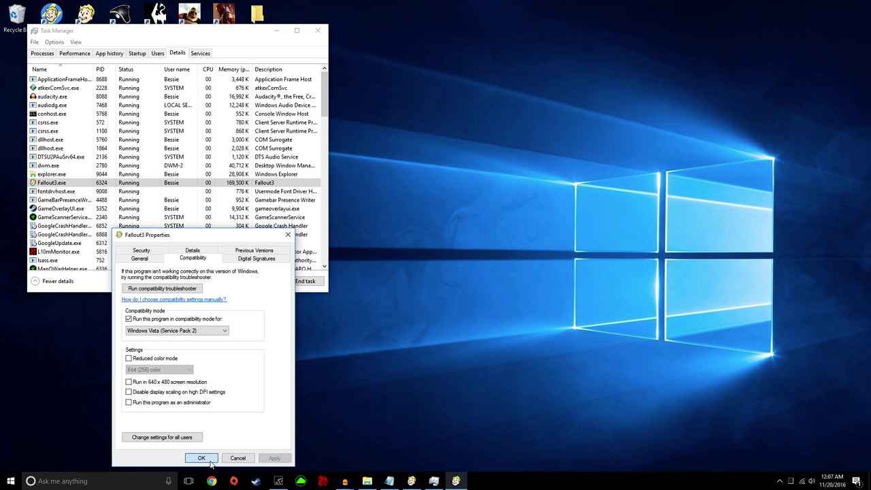
# Step: Review which processors are allowed to run Fallout3.exe, accept the affinity settings and close Task Manager
pyautogui.rightClick(139, 184)
pyautogui.click(167, 224)
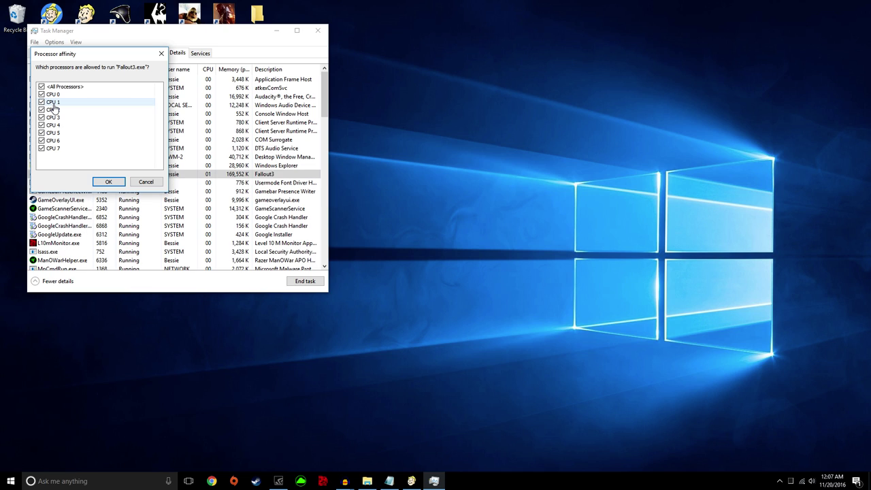
pyautogui.click(109, 182)
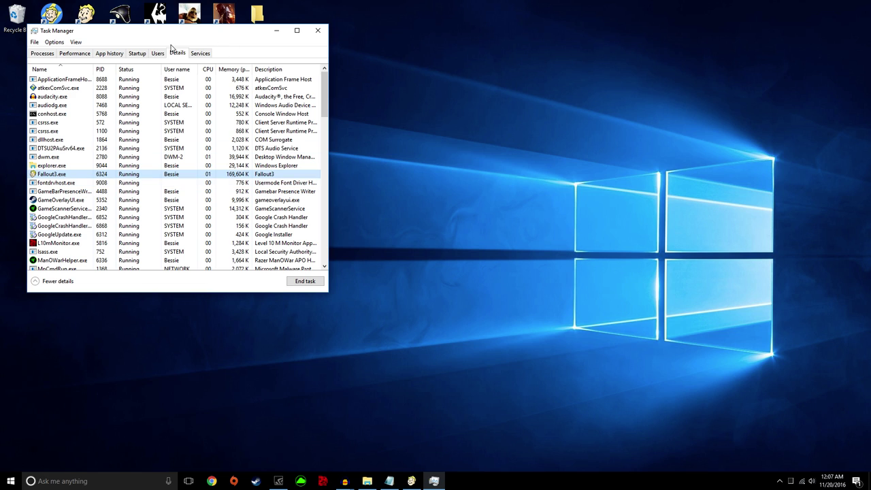
pyautogui.click(317, 31)
# Step: Open the FALLOUT configuration file from the Fallout3 folder under Documents > My Games
pyautogui.doubleClick(258, 17)
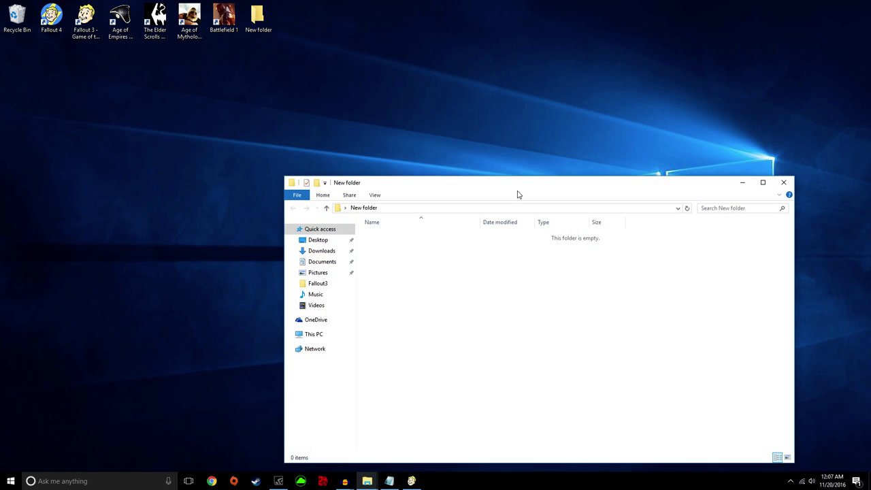
pyautogui.click(333, 285)
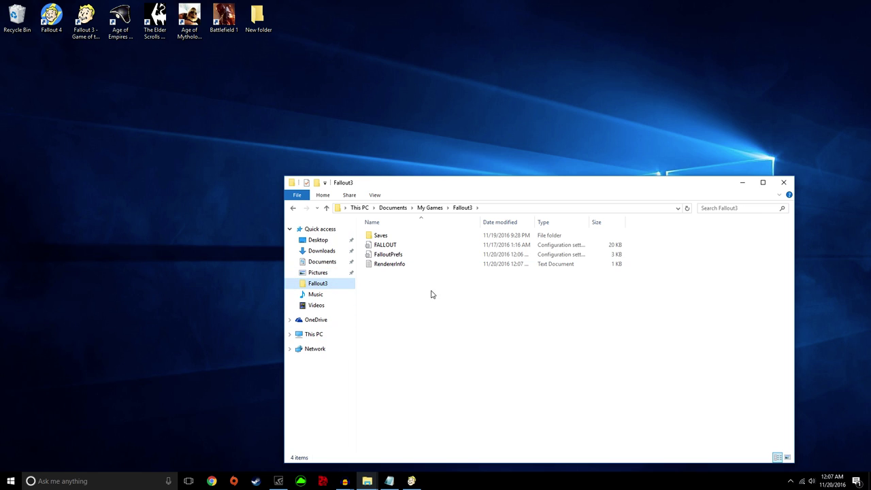
pyautogui.doubleClick(385, 245)
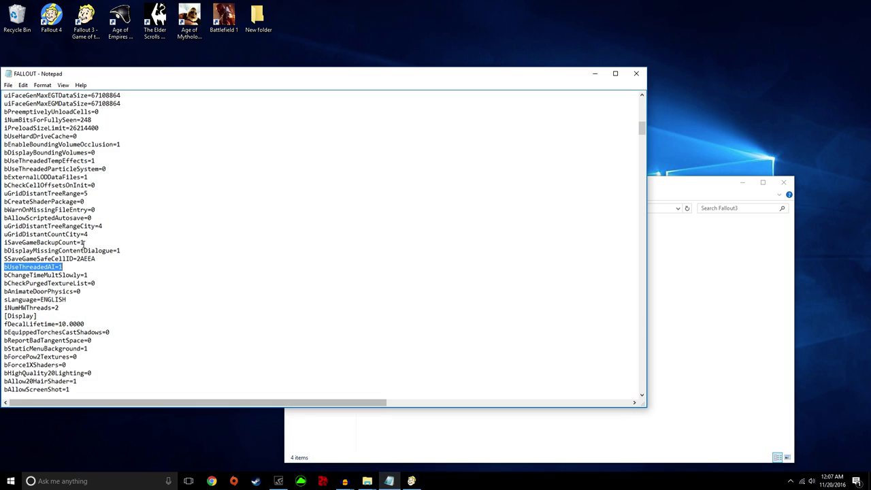
# Step: Examine the bUseThreadedAI and iNumHWThreads entries in FALLOUT.INI and close the file without saving
pyautogui.scroll(1, 163, 235)
pyautogui.scroll(15, 164, 236)
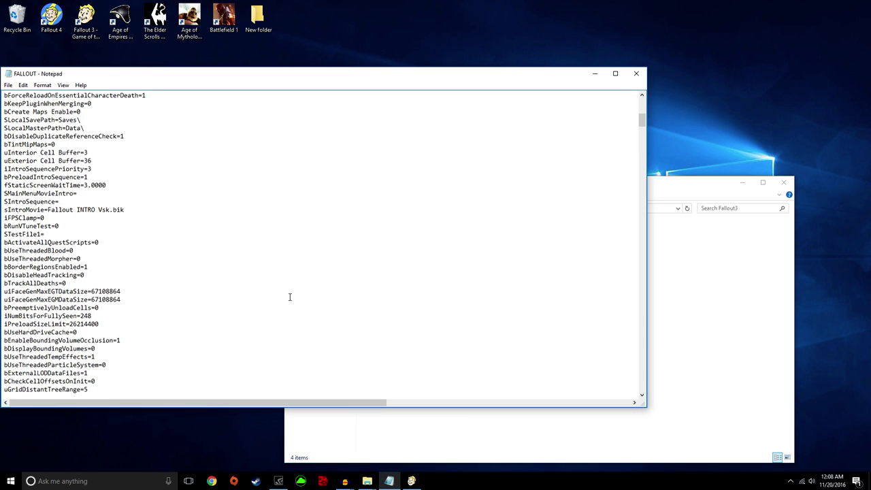
pyautogui.scroll(-15, 161, 197)
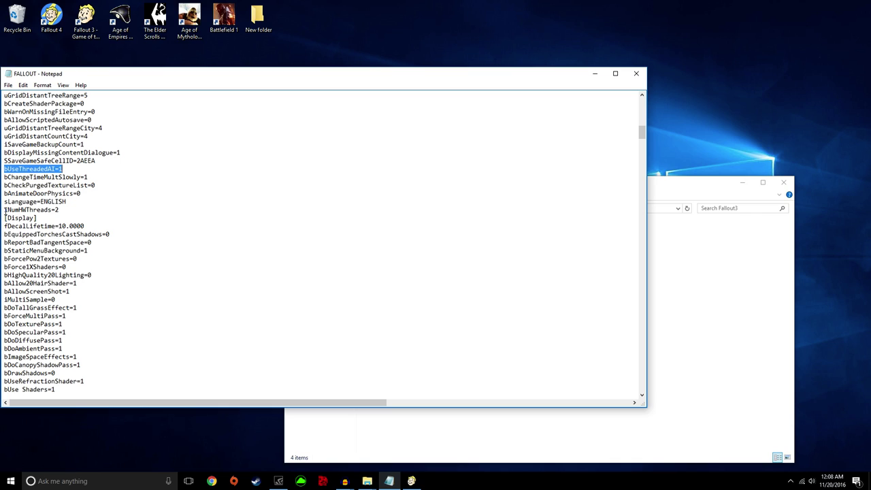
pyautogui.moveTo(4, 210); pyautogui.dragTo(60, 211)
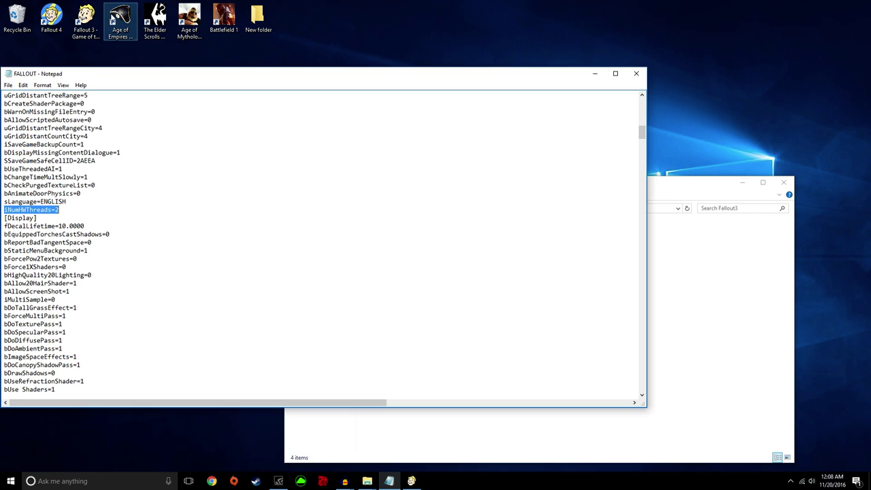
pyautogui.press('XF86AudioLowerVolume')
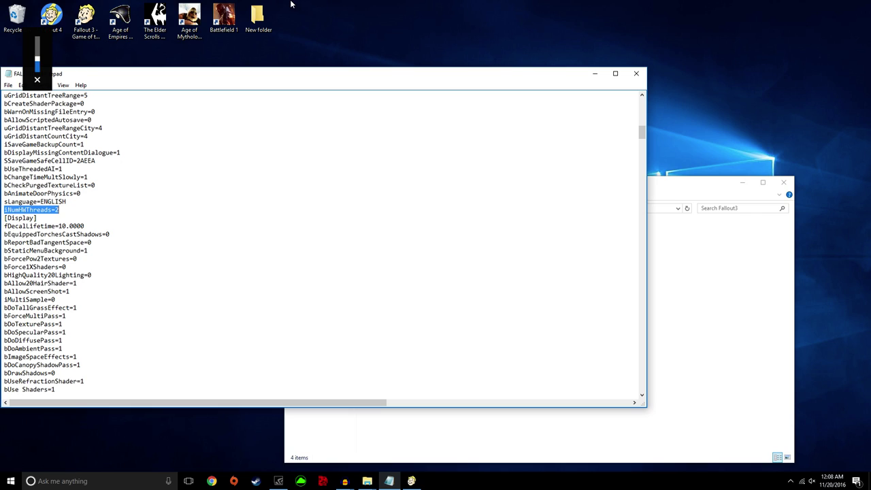
pyautogui.click(637, 75)
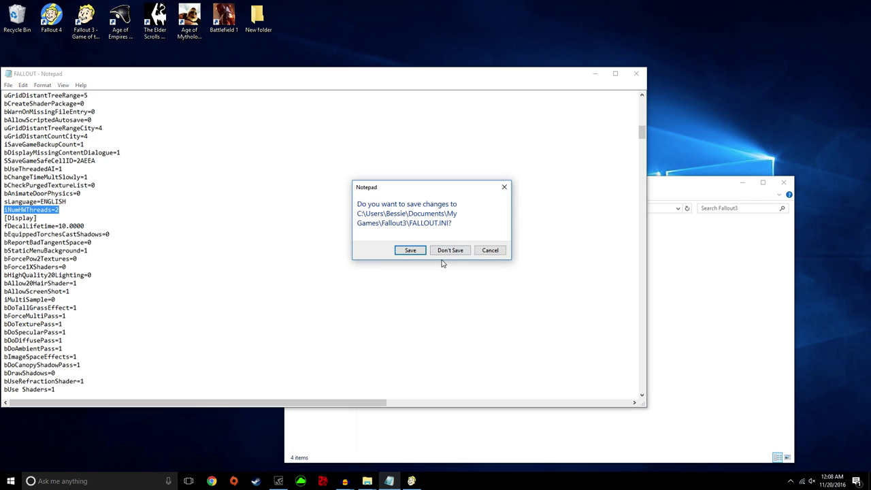
pyautogui.click(452, 250)
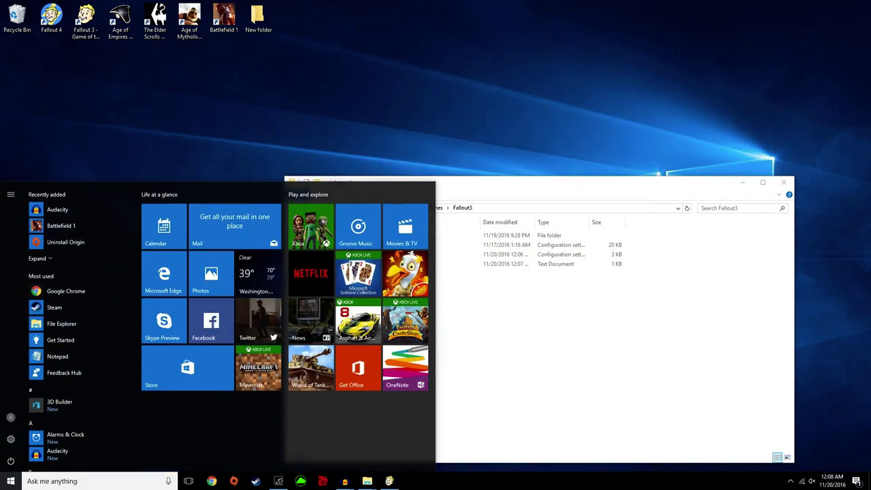
# Step: Close the running Fallout 3 game and the Fallout3 folder window
pyautogui.press('super')
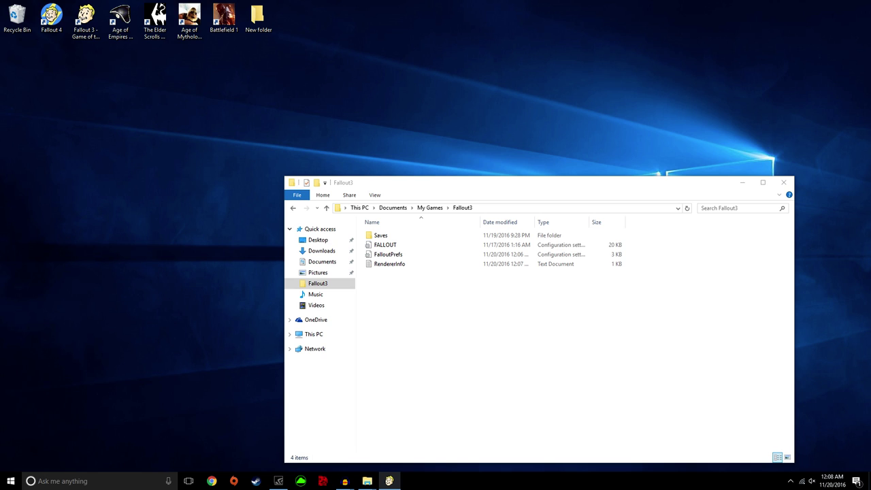
pyautogui.press('super')
pyautogui.press('super')
pyautogui.rightClick(387, 482)
pyautogui.click(391, 460)
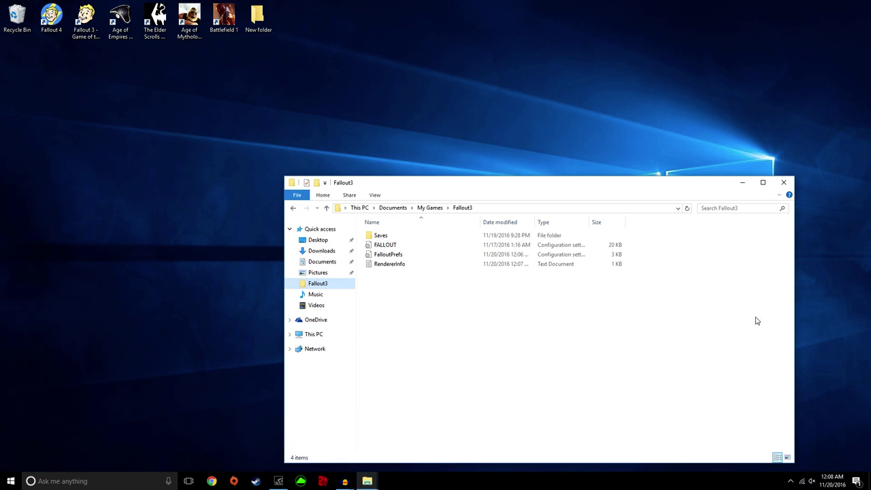
pyautogui.click(780, 188)
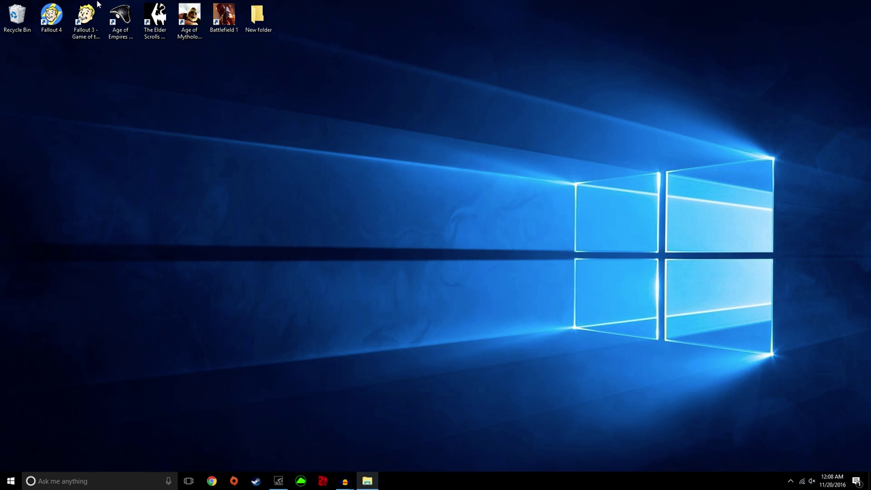
# Step: Relaunch Fallout 3 and test it by walking to the robot and starting a conversation with it
pyautogui.doubleClick(85, 20)
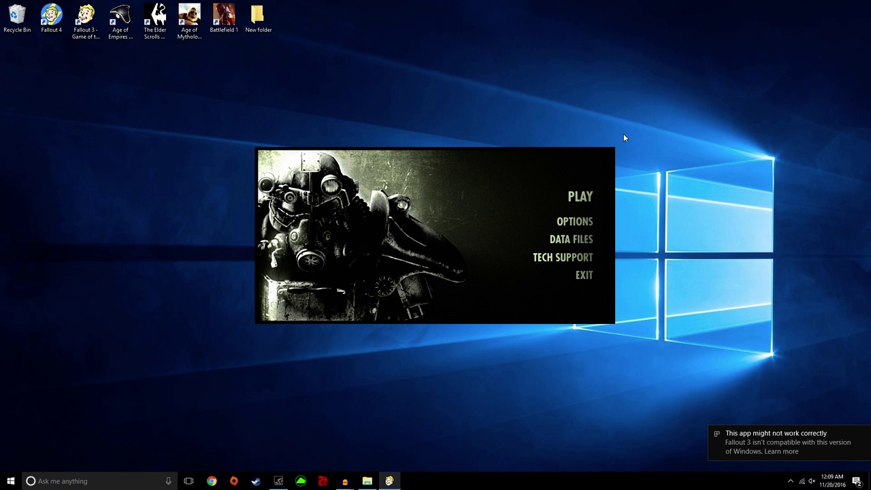
pyautogui.click(589, 197)
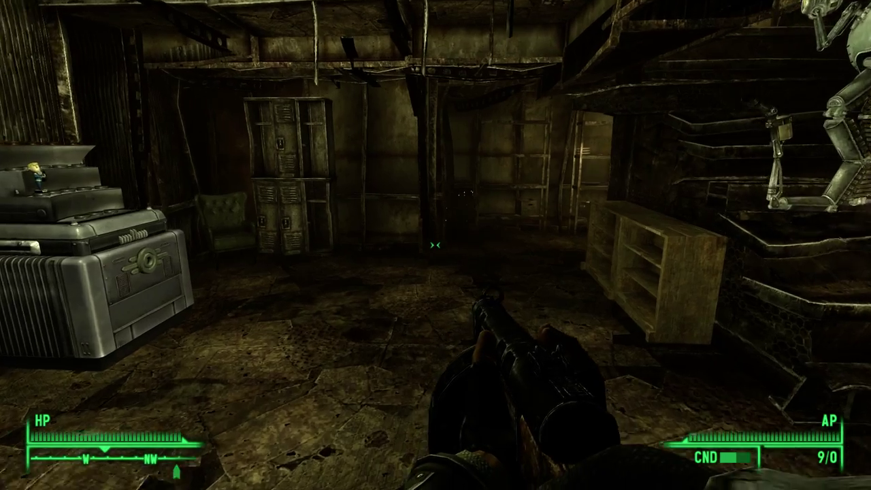
pyautogui.press('w')
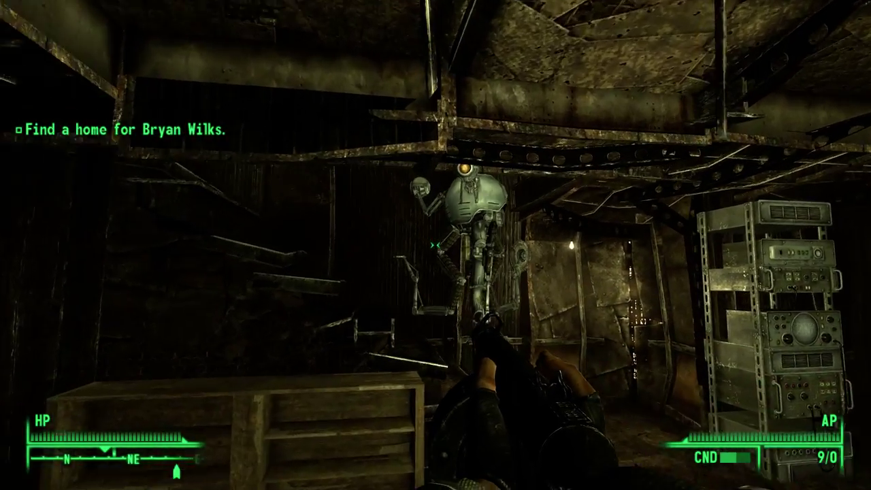
pyautogui.moveTo(435, 245)
pyautogui.press('e')
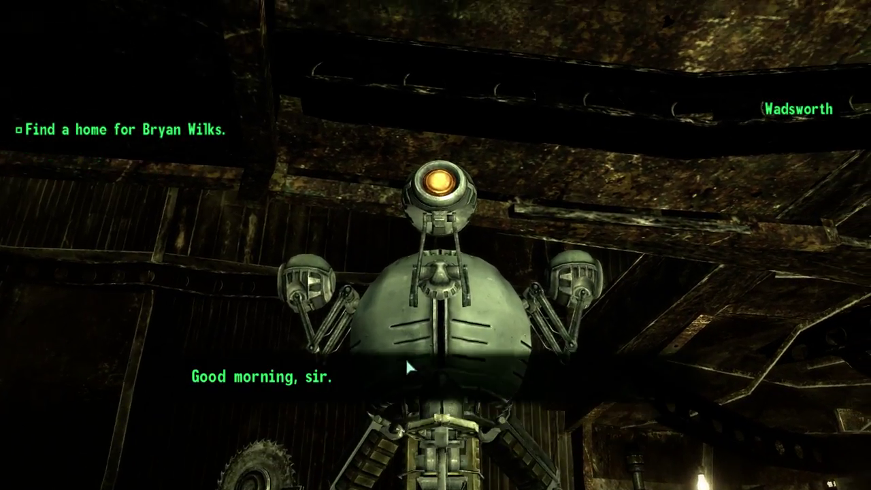
# Step: Quit Fallout 3 to the desktop without saving progress
pyautogui.press('Escape')
pyautogui.click(813, 320)
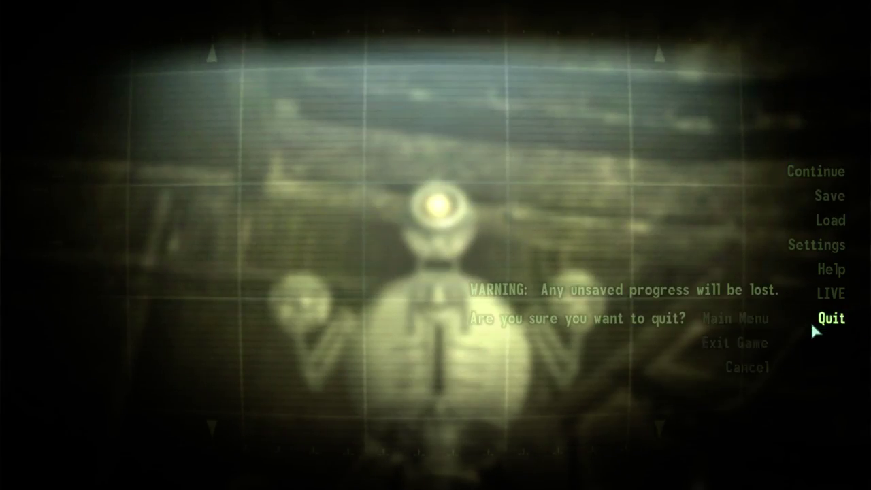
pyautogui.click(763, 344)
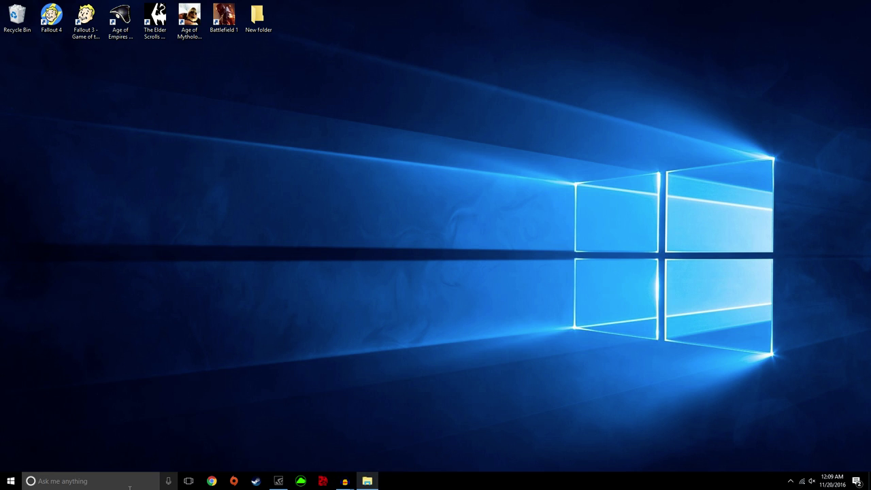